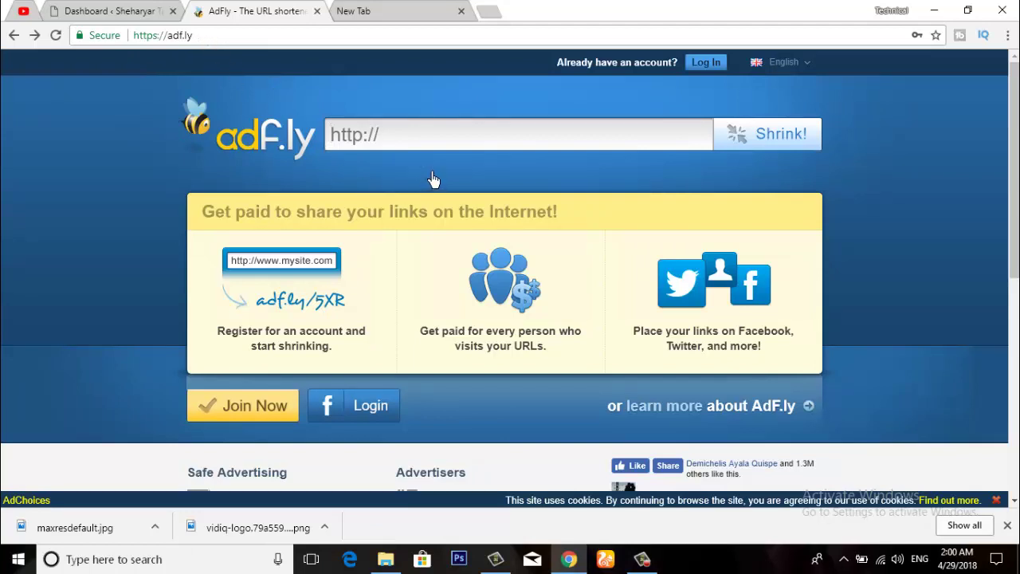
# Step: Open the Join Now form and autofill the saved name, username, password and email address
pyautogui.scroll(-4, 430, 182)
pyautogui.scroll(2, 410, 185)
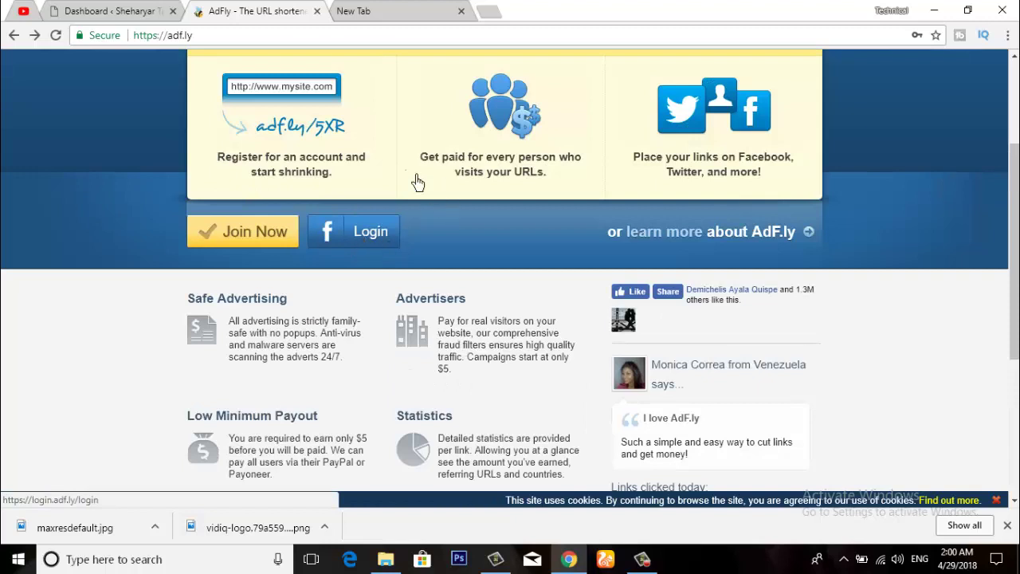
pyautogui.click(256, 239)
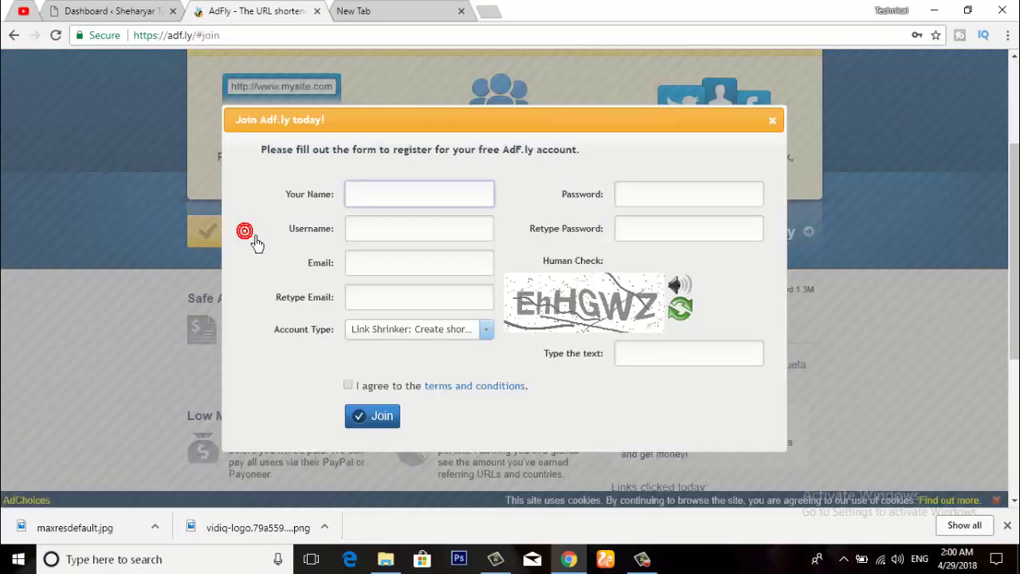
pyautogui.click(416, 209)
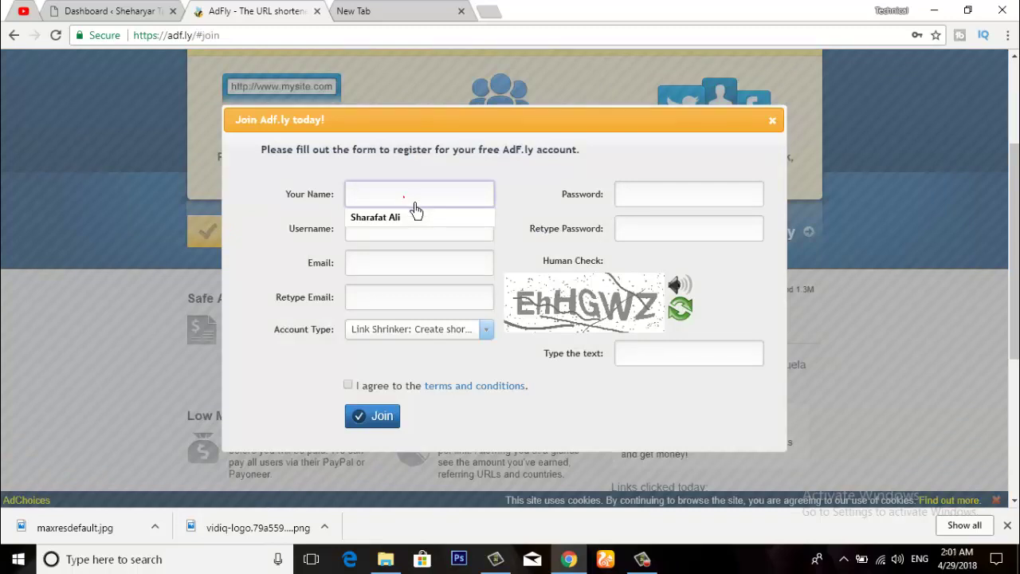
pyautogui.click(406, 222)
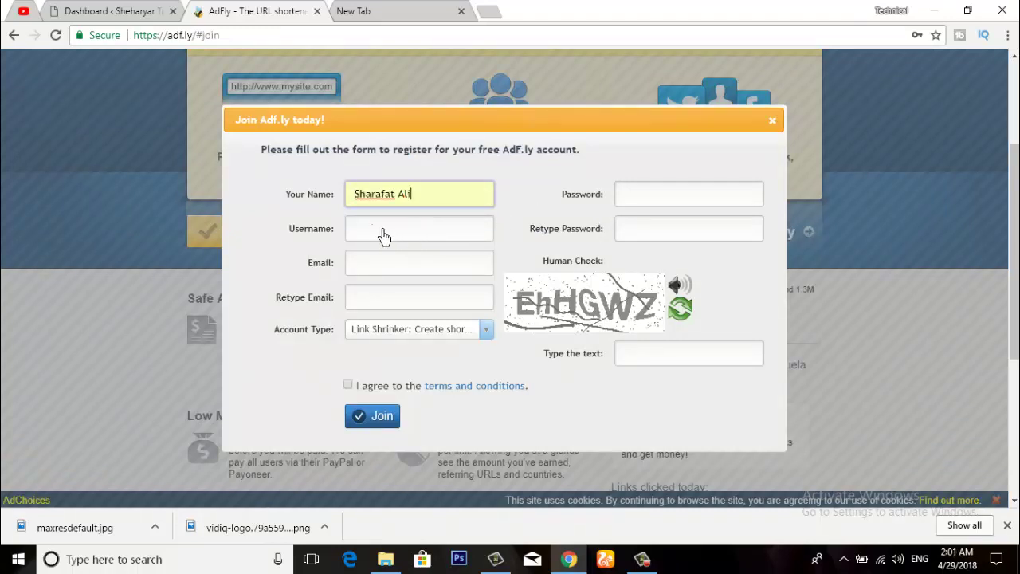
pyautogui.click(385, 234)
pyautogui.click(393, 256)
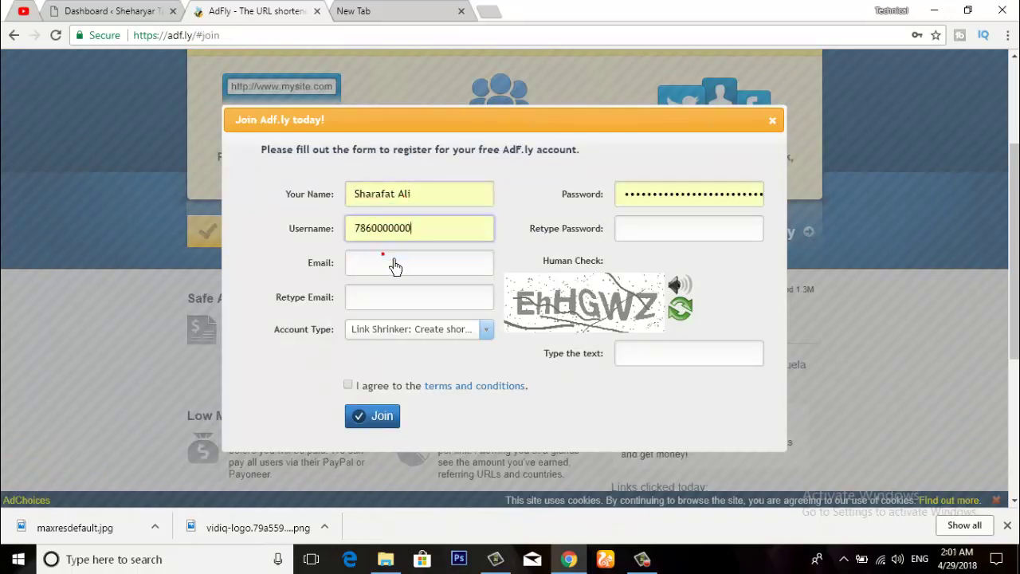
pyautogui.click(382, 276)
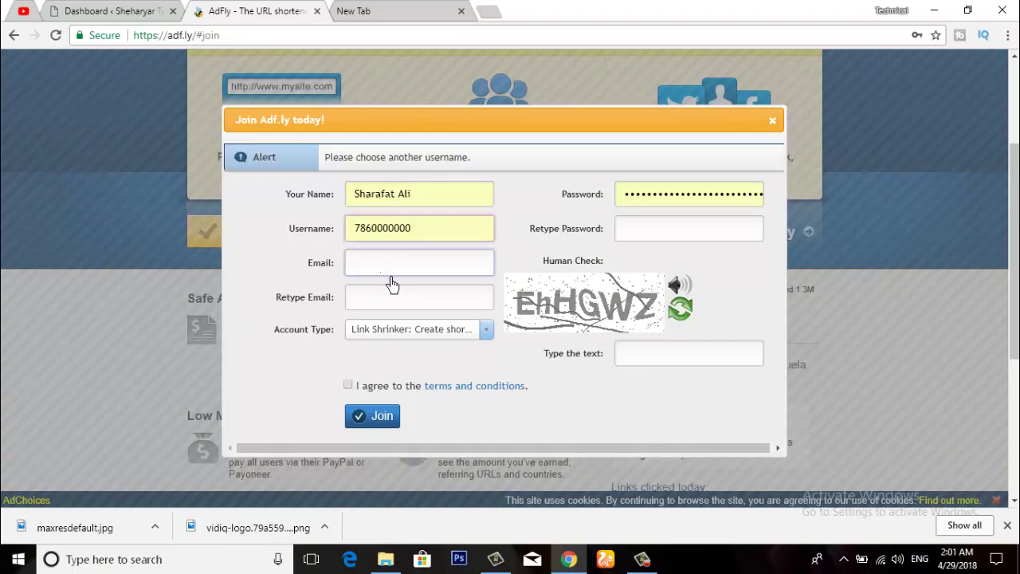
pyautogui.write('t')
pyautogui.click(392, 286)
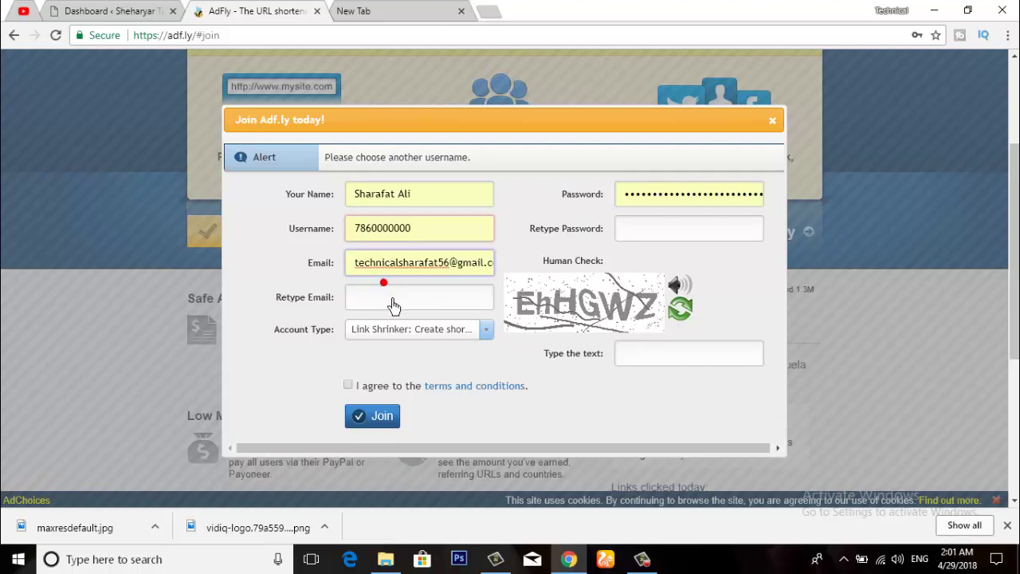
# Step: Copy the email into Retype Email and keep Link Shrinker as the account type
pyautogui.click(389, 307)
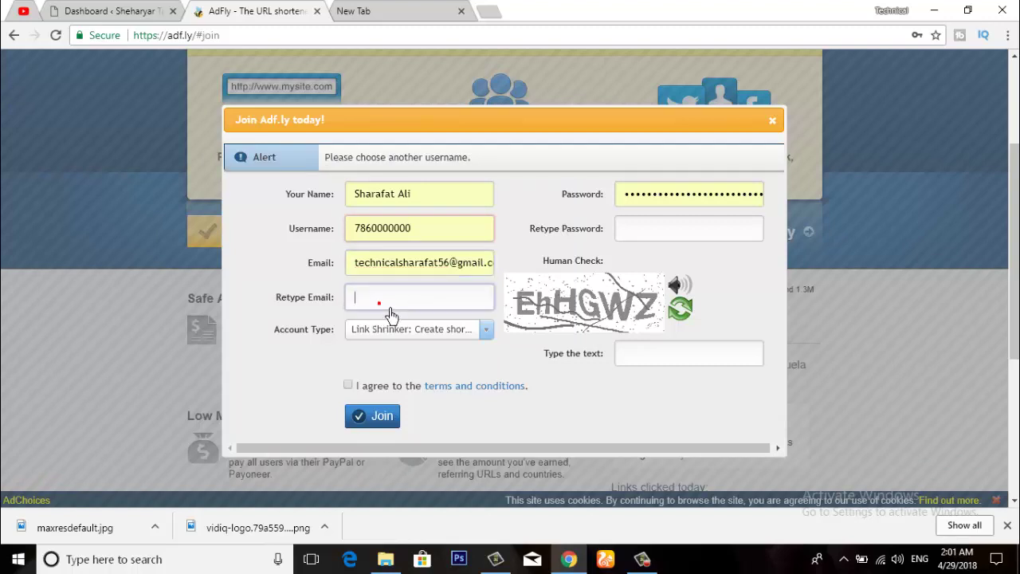
pyautogui.write('t')
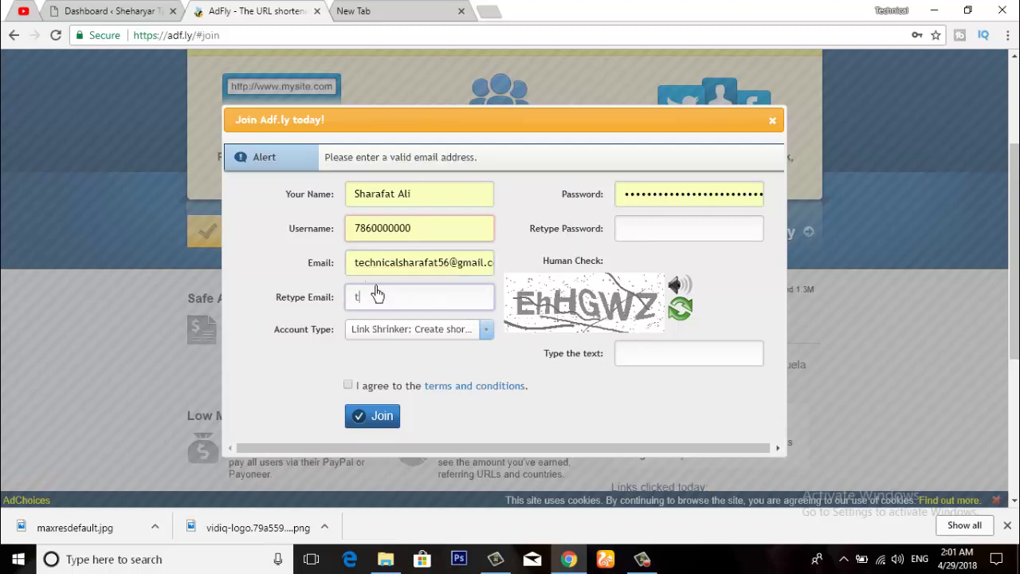
pyautogui.press('BackSpace')
pyautogui.moveTo(352, 263); pyautogui.dragTo(520, 279)
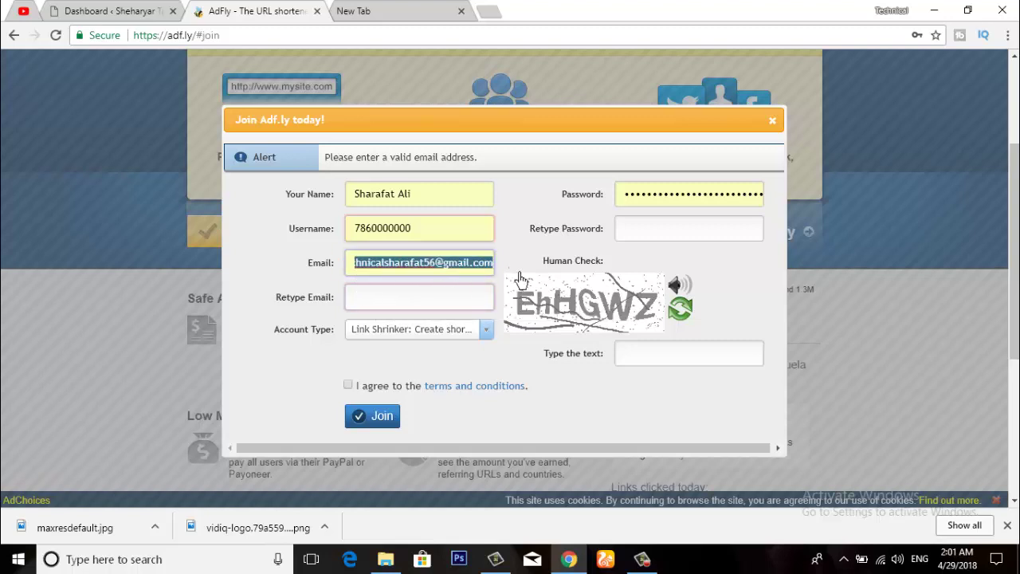
pyautogui.rightClick(434, 263)
pyautogui.click(475, 293)
pyautogui.click(375, 300)
pyautogui.rightClick(366, 298)
pyautogui.click(407, 388)
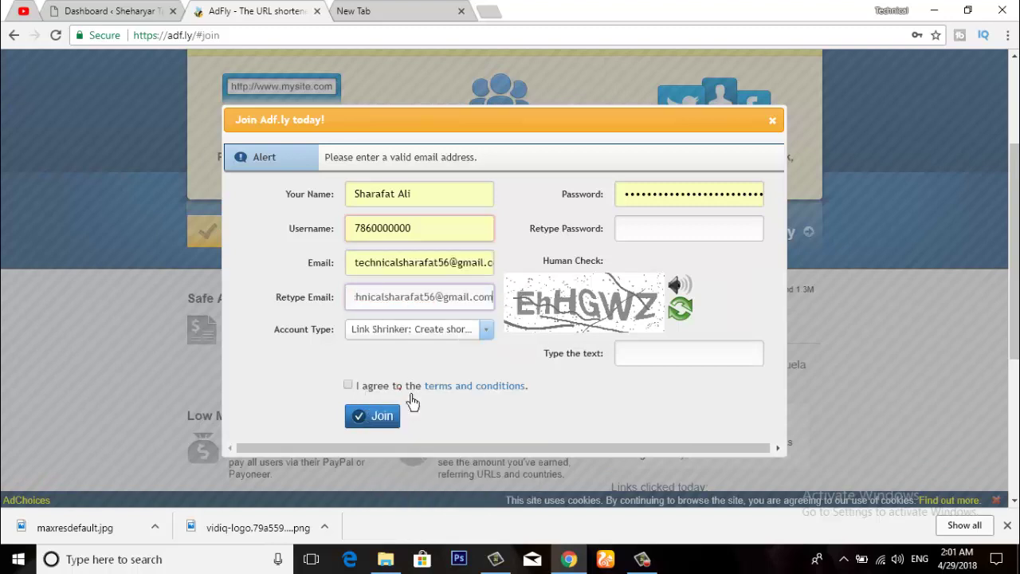
pyautogui.click(484, 335)
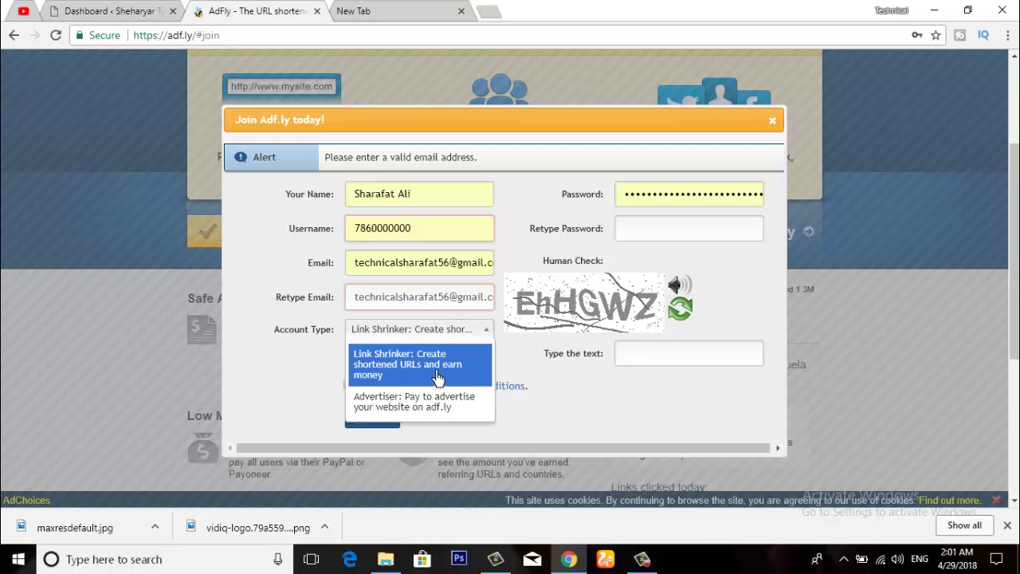
pyautogui.click(437, 377)
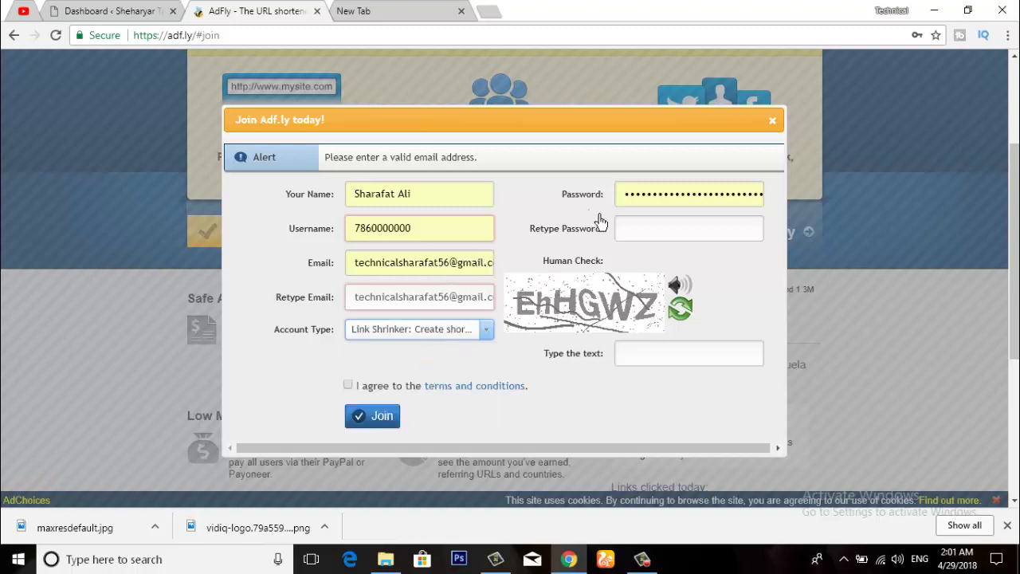
# Step: Retype the password, enter the human-check text 'ehhgwz', and agree to the terms and conditions
pyautogui.click(644, 239)
pyautogui.click(638, 243)
pyautogui.write('t')
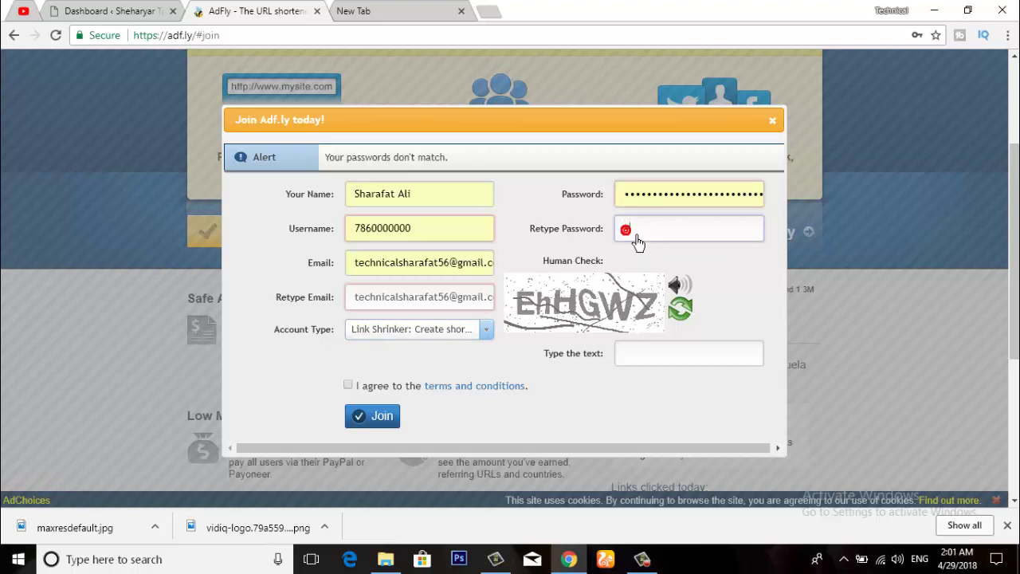
pyautogui.write('***********')
pyautogui.click(645, 361)
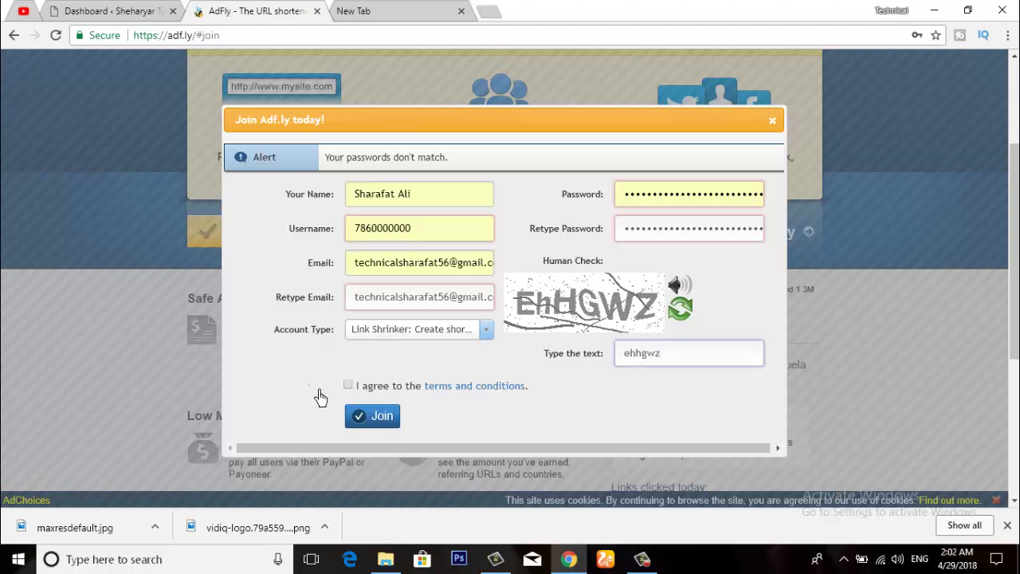
pyautogui.click(347, 385)
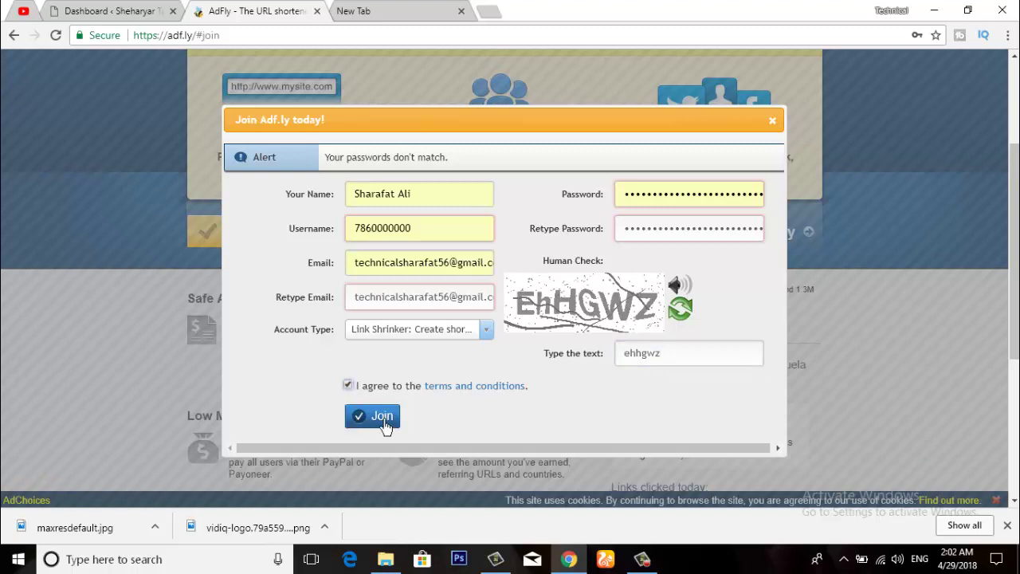
# Step: Close the Join form, open Gmail from Google apps in the new tab, and view Promotions
pyautogui.click(772, 120)
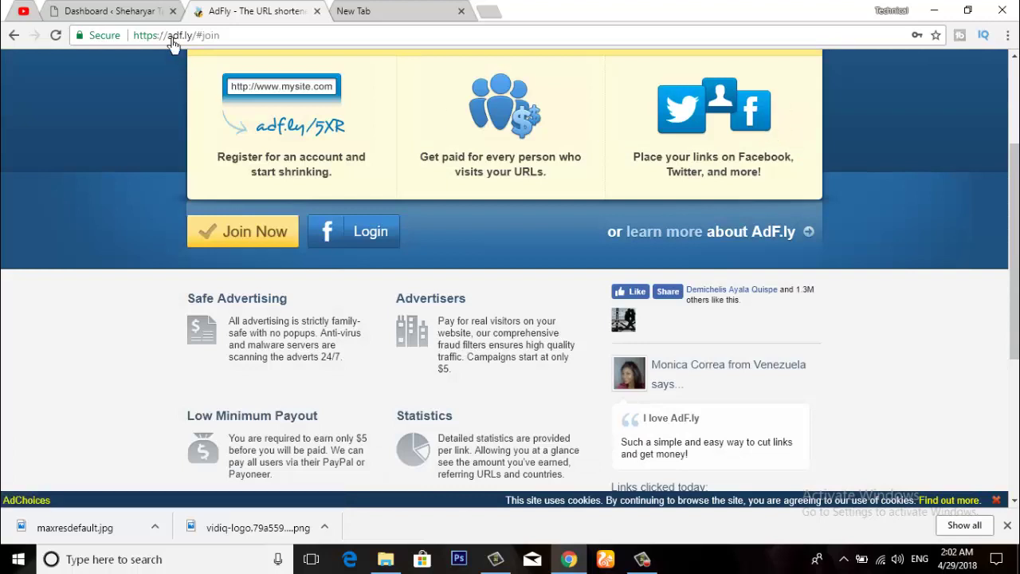
pyautogui.click(402, 14)
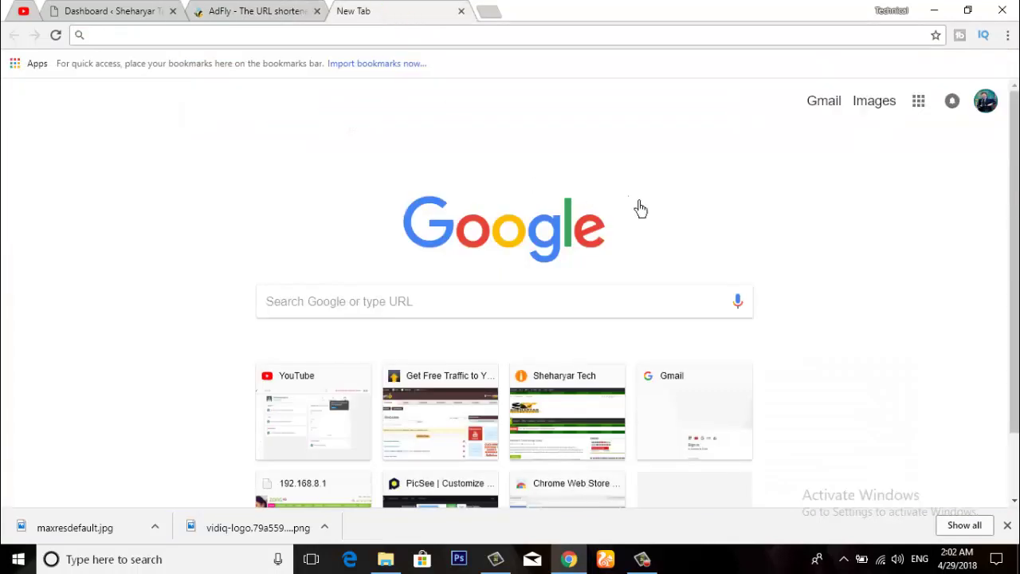
pyautogui.click(919, 101)
pyautogui.click(945, 261)
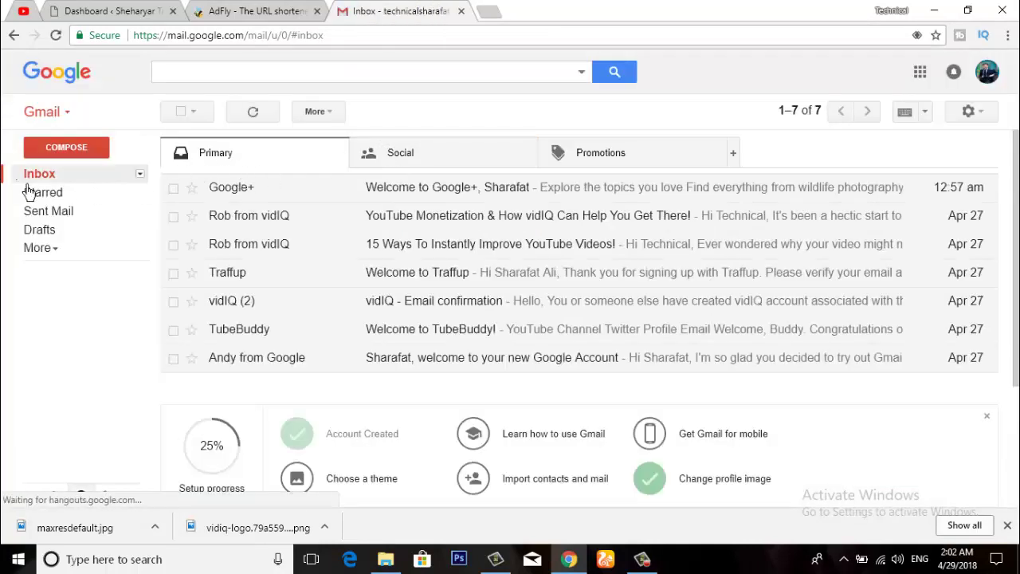
pyautogui.click(615, 164)
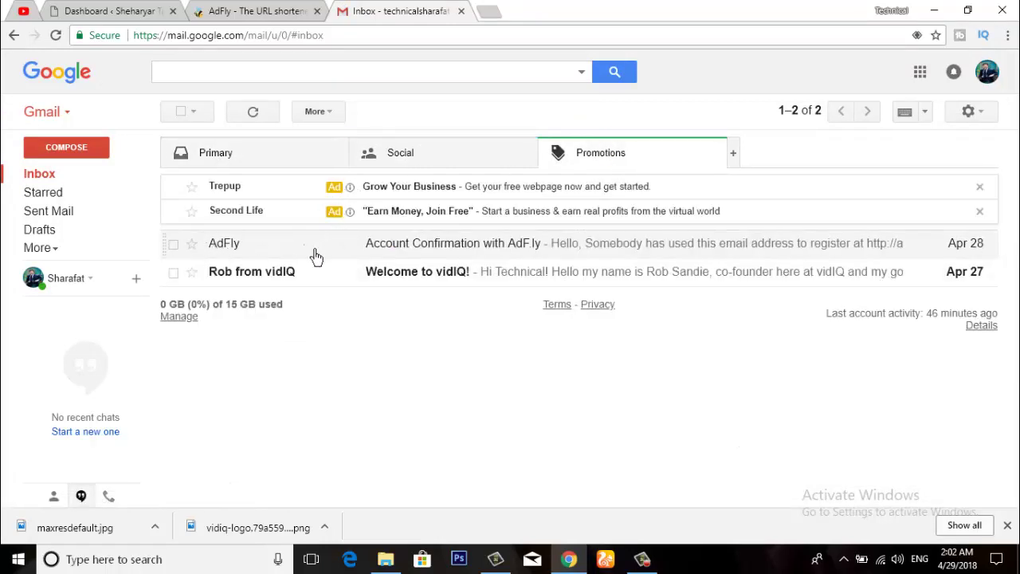
# Step: Copy the activation key from the AdFly email and proceed through its confirmation link
pyautogui.click(498, 254)
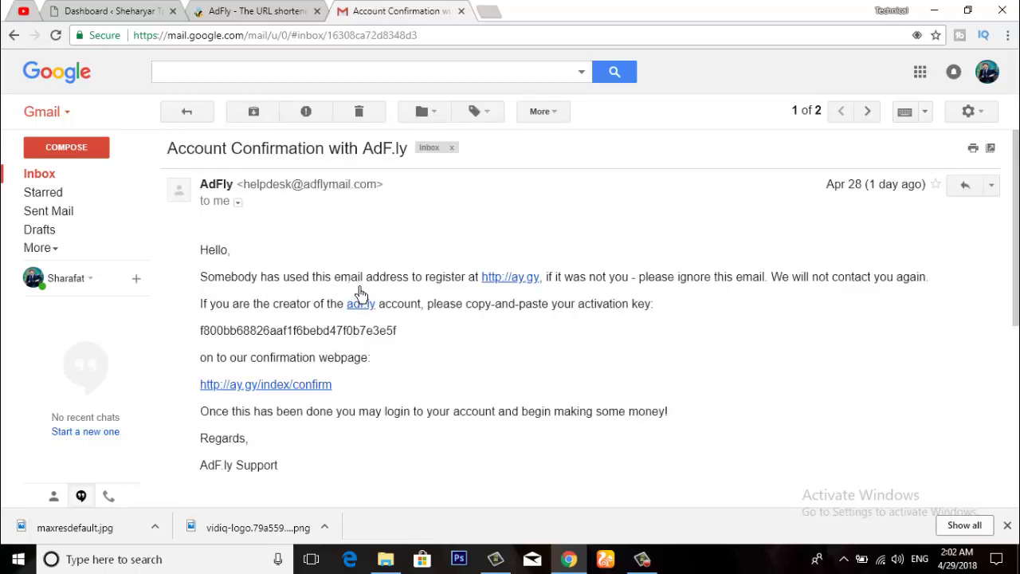
pyautogui.scroll(-3, 360, 295)
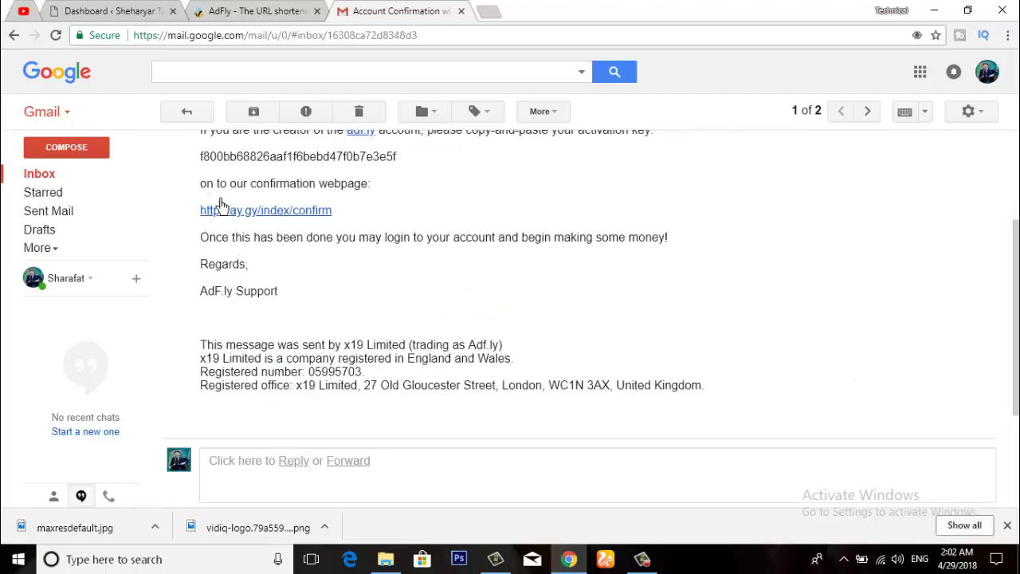
pyautogui.scroll(3, 231, 213)
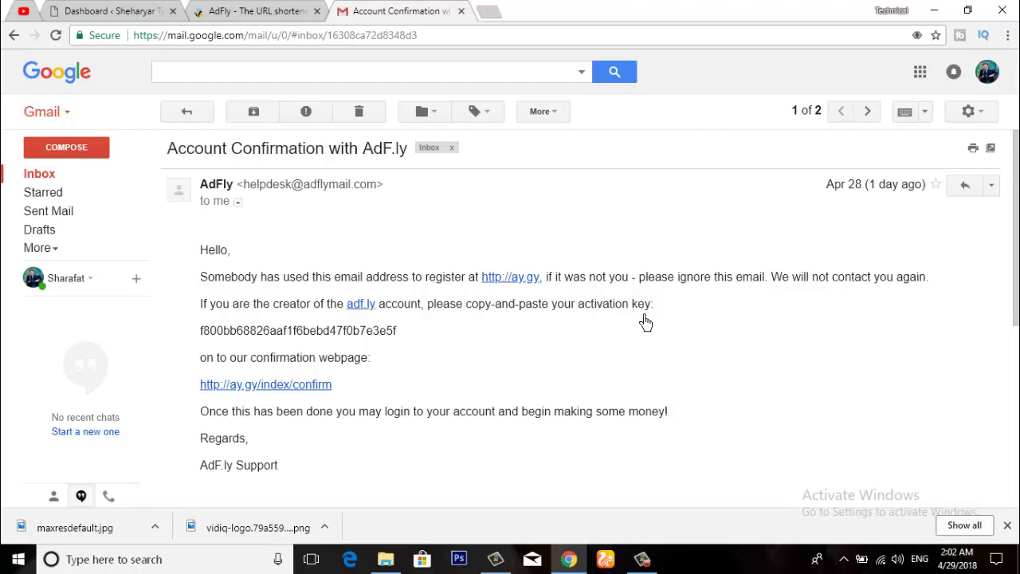
pyautogui.moveTo(206, 335); pyautogui.dragTo(409, 342)
pyautogui.rightClick(323, 337)
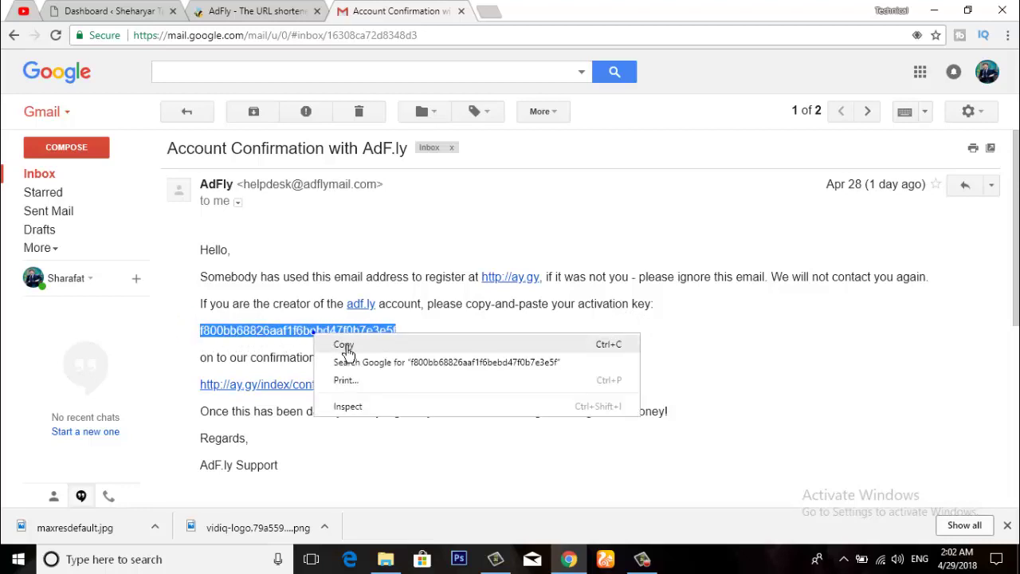
pyautogui.click(343, 345)
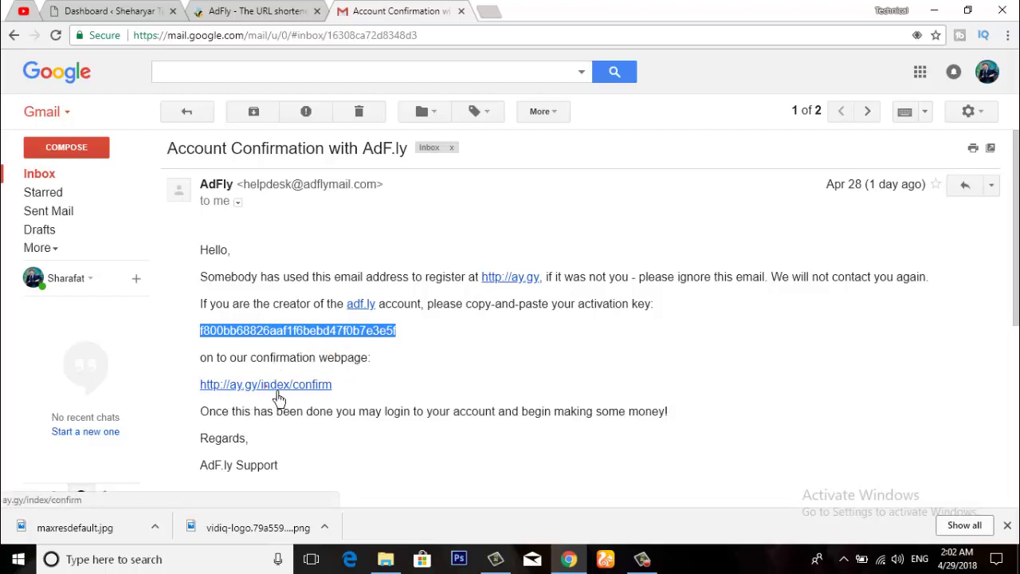
pyautogui.click(279, 391)
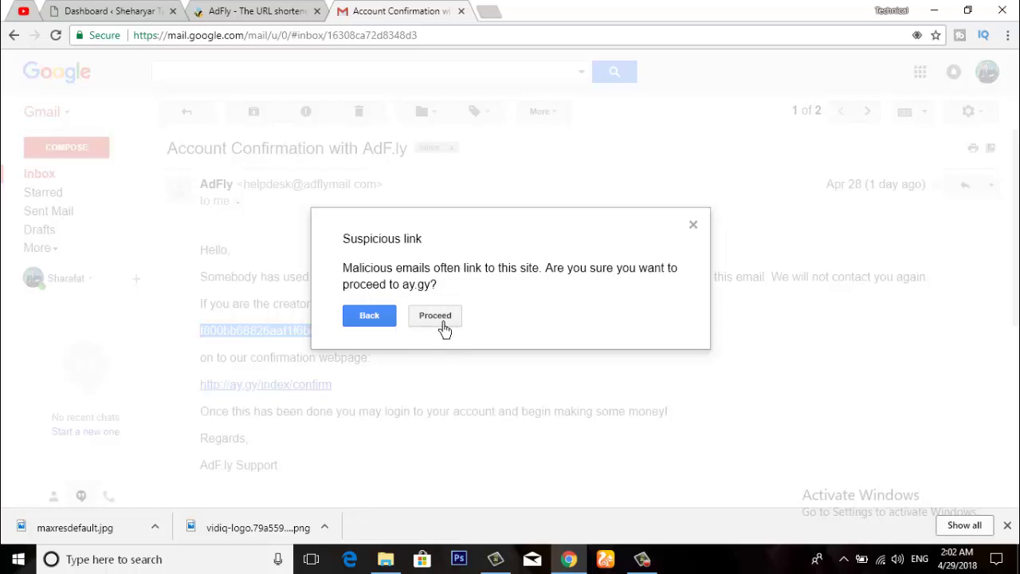
pyautogui.click(445, 323)
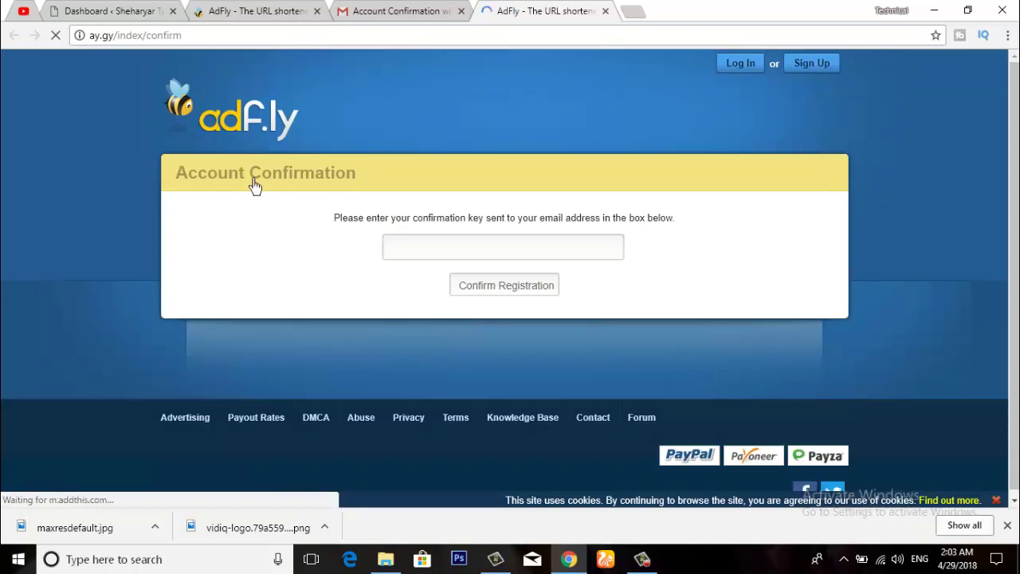
# Step: Paste the copied activation key into the key box and submit Confirm Registration
pyautogui.click(464, 250)
pyautogui.rightClick(427, 249)
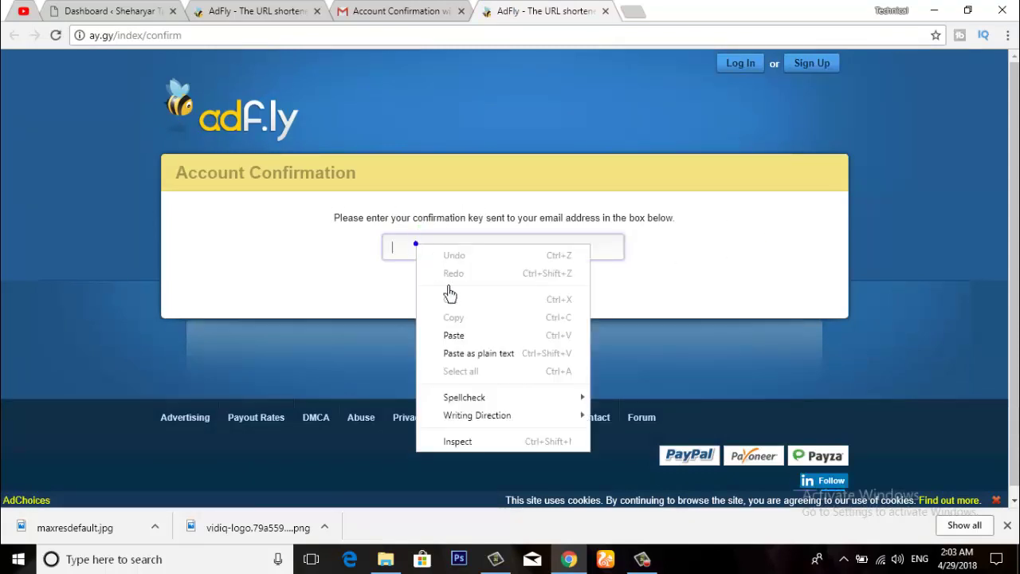
pyautogui.click(455, 336)
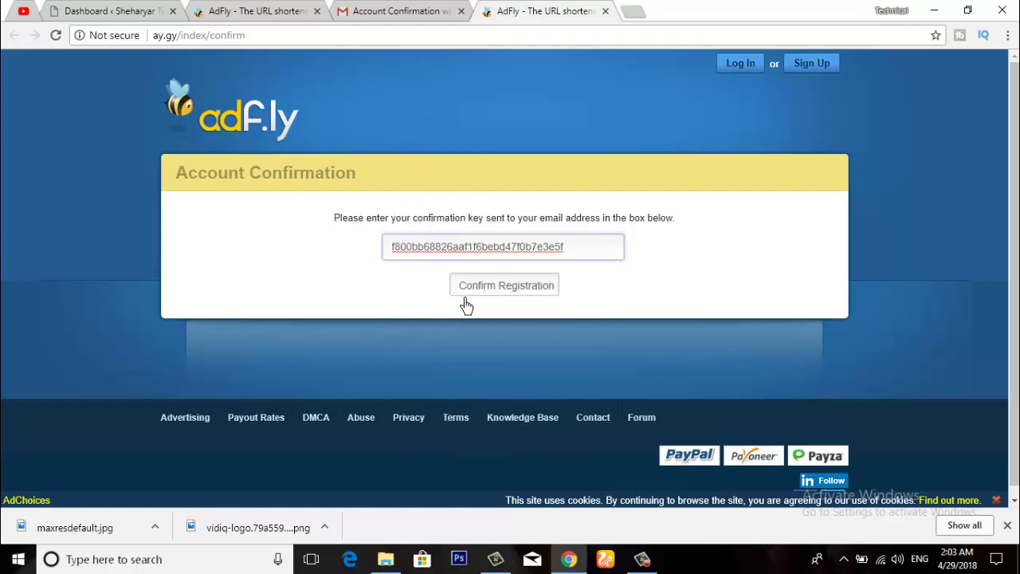
pyautogui.click(513, 296)
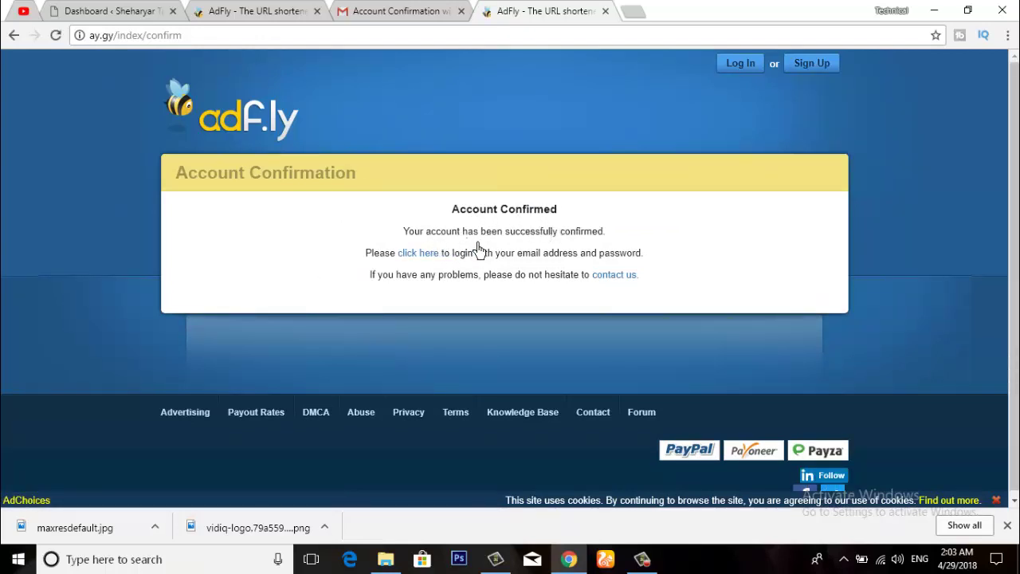
# Step: Go to the login page, enter the saved account email and password, and log in
pyautogui.click(427, 260)
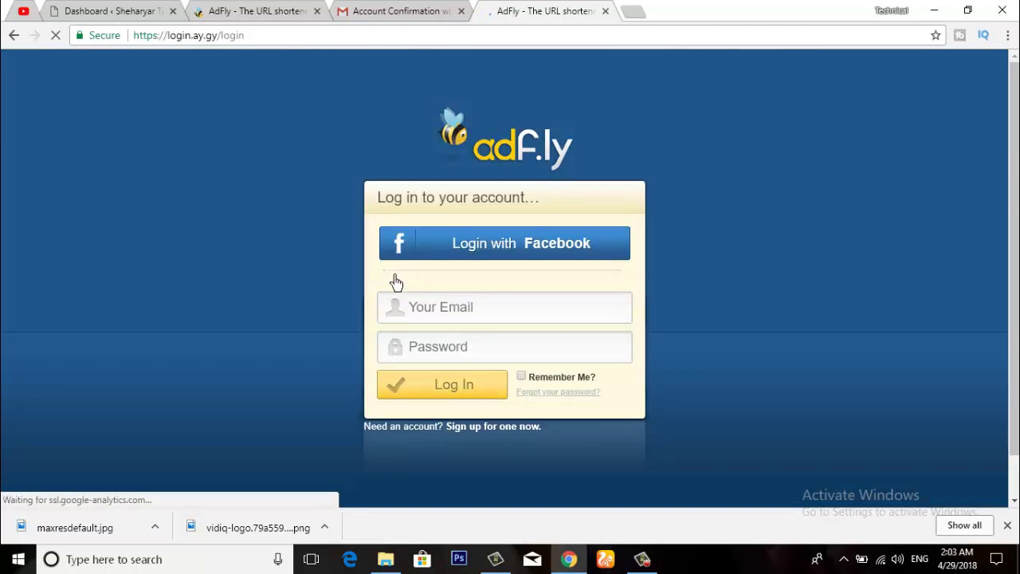
pyautogui.click(471, 316)
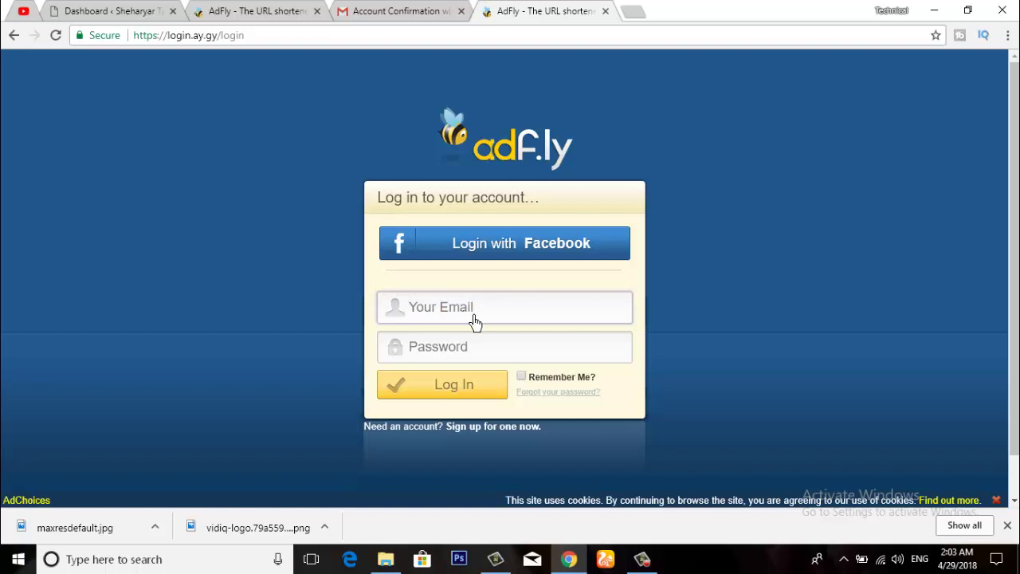
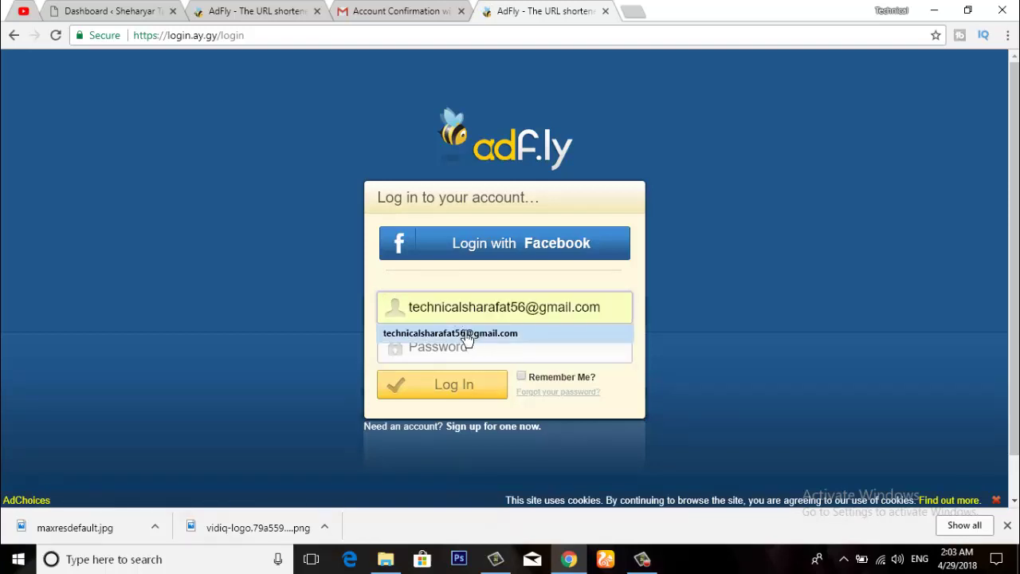
pyautogui.click(470, 332)
pyautogui.click(461, 357)
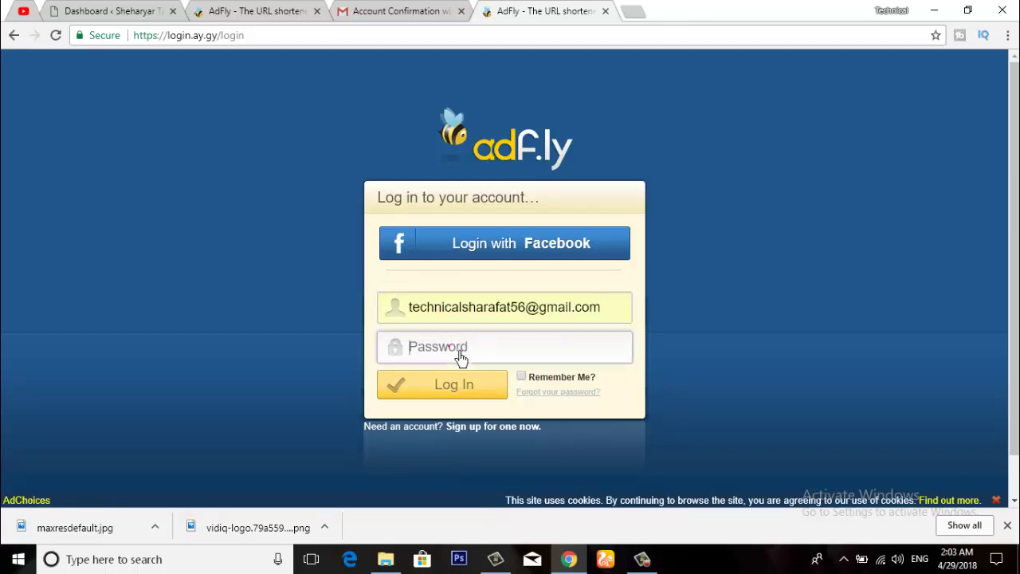
pyautogui.write('•')
pyautogui.click(468, 398)
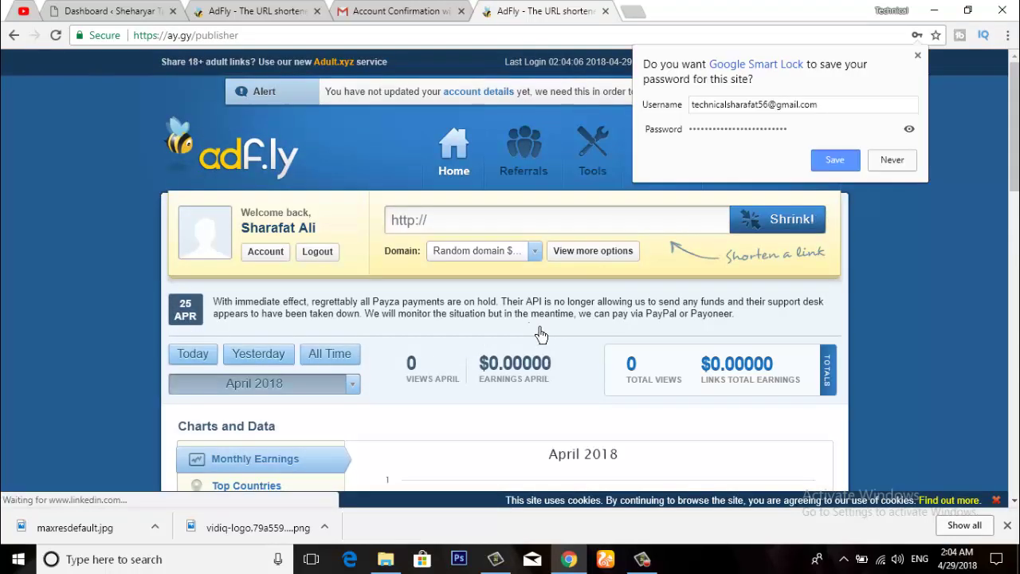
# Step: Dismiss the save-password prompt and scroll the dashboard showing 0 views and $0.00000 earnings
pyautogui.click(834, 160)
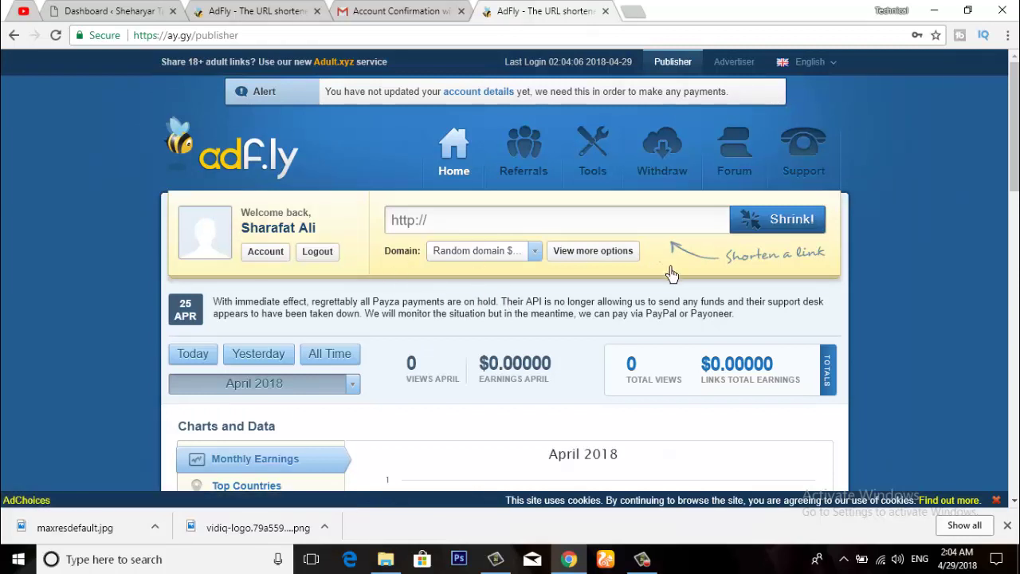
pyautogui.scroll(-2, 558, 281)
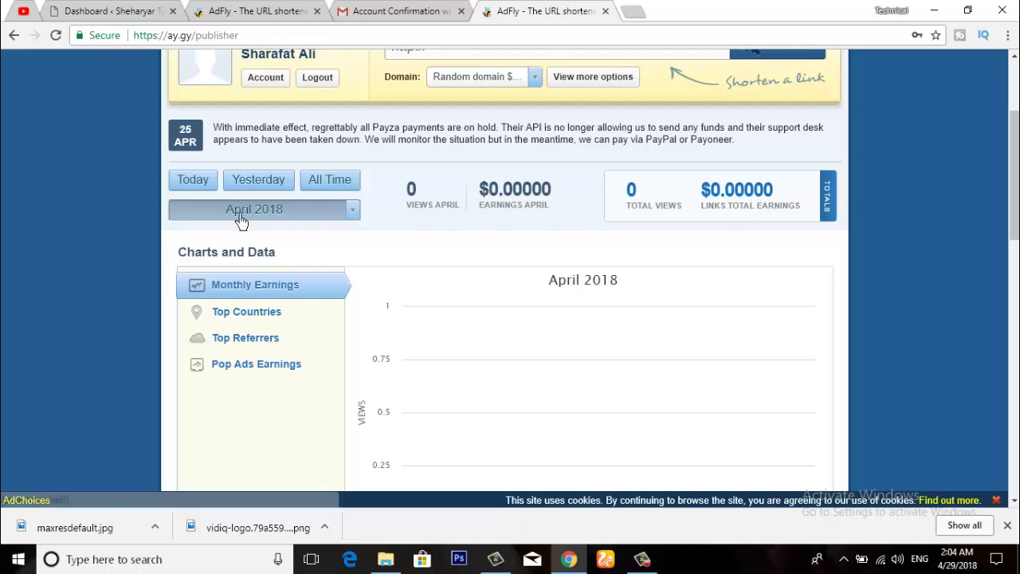
pyautogui.scroll(2, 417, 234)
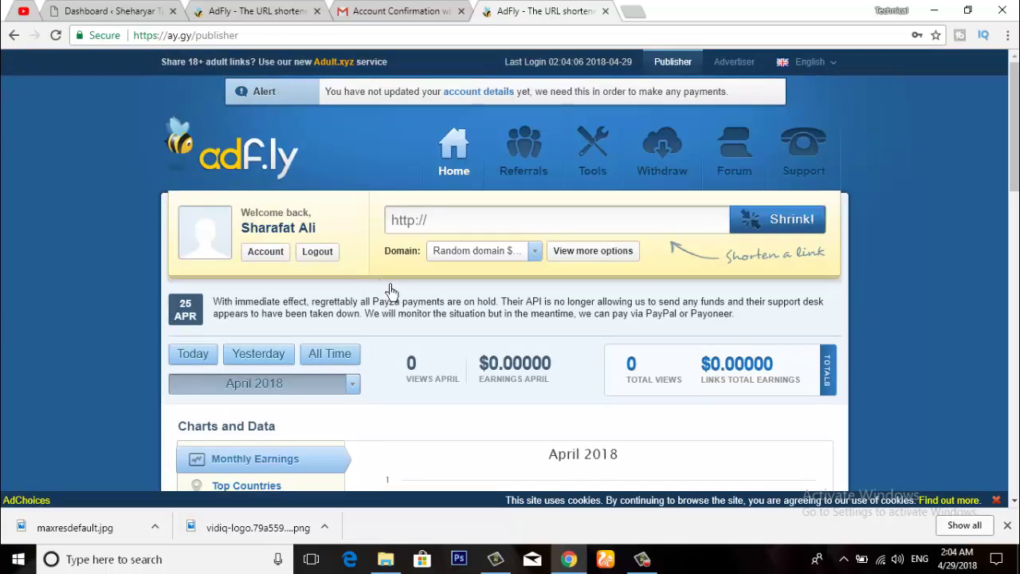
pyautogui.scroll(-2, 390, 290)
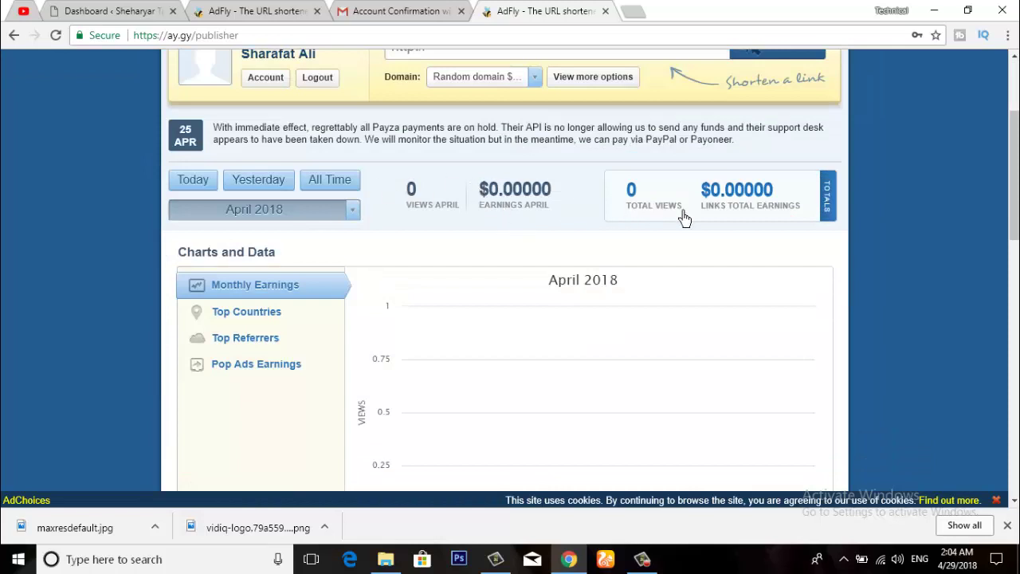
pyautogui.scroll(-2, 497, 249)
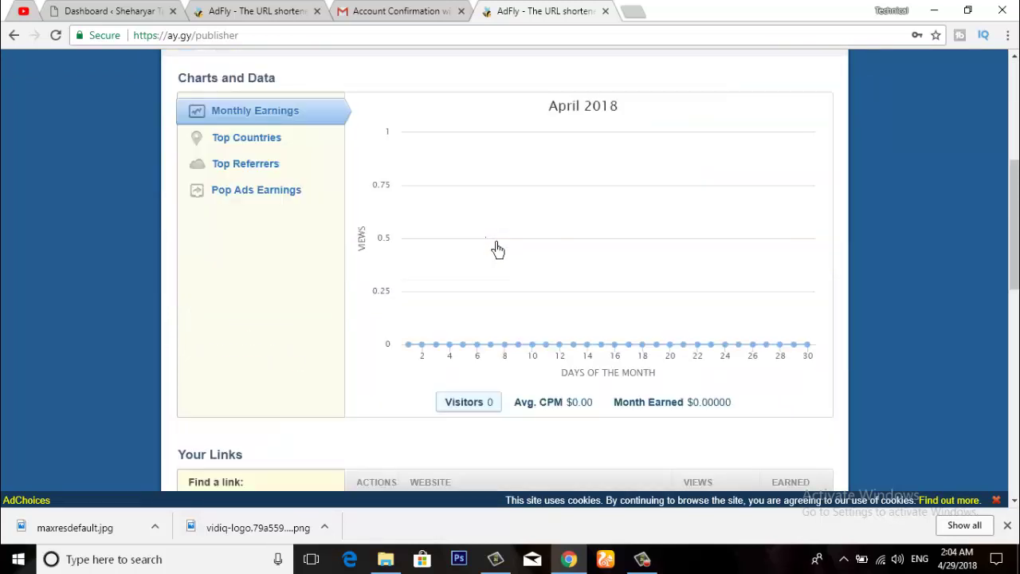
pyautogui.scroll(-2, 497, 249)
pyautogui.scroll(-3, 497, 252)
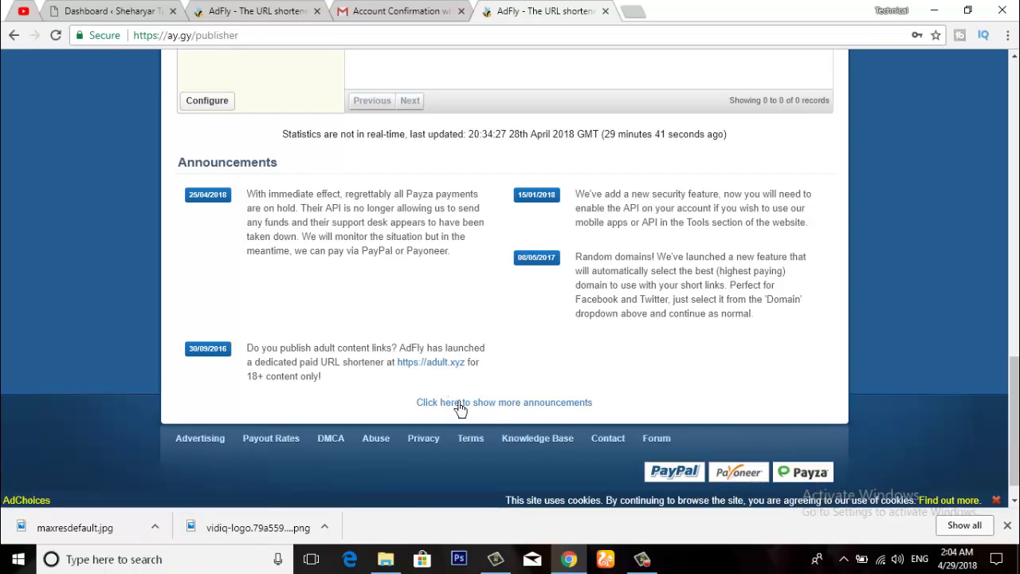
pyautogui.scroll(4, 524, 403)
pyautogui.scroll(4, 514, 409)
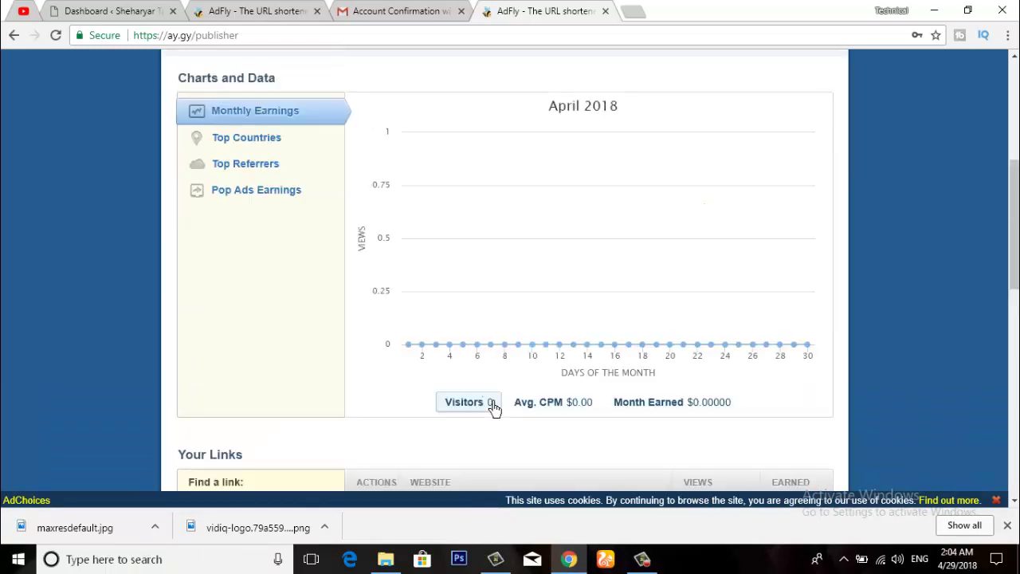
pyautogui.scroll(-2, 493, 407)
pyautogui.scroll(6, 494, 409)
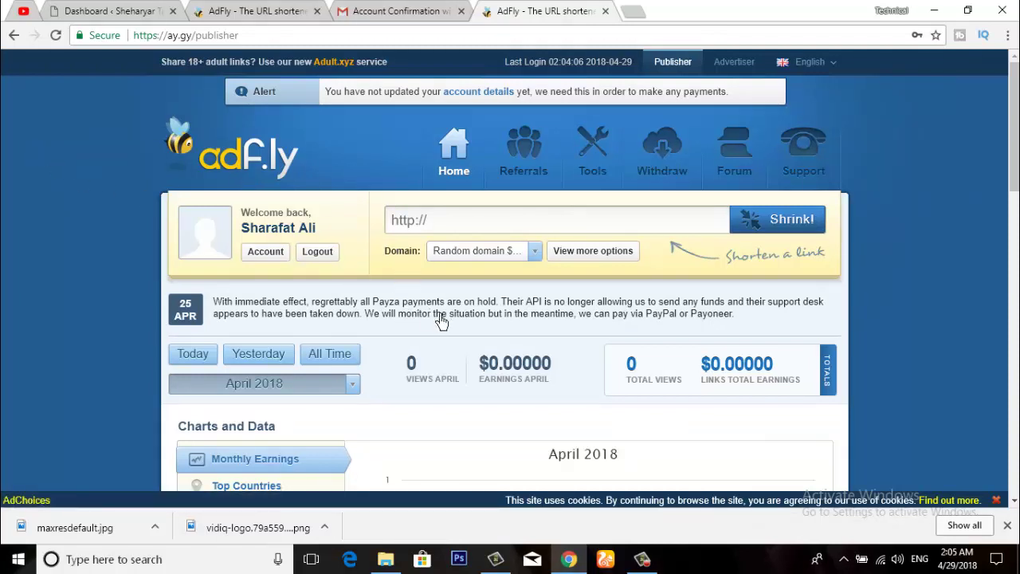
pyautogui.click(647, 561)
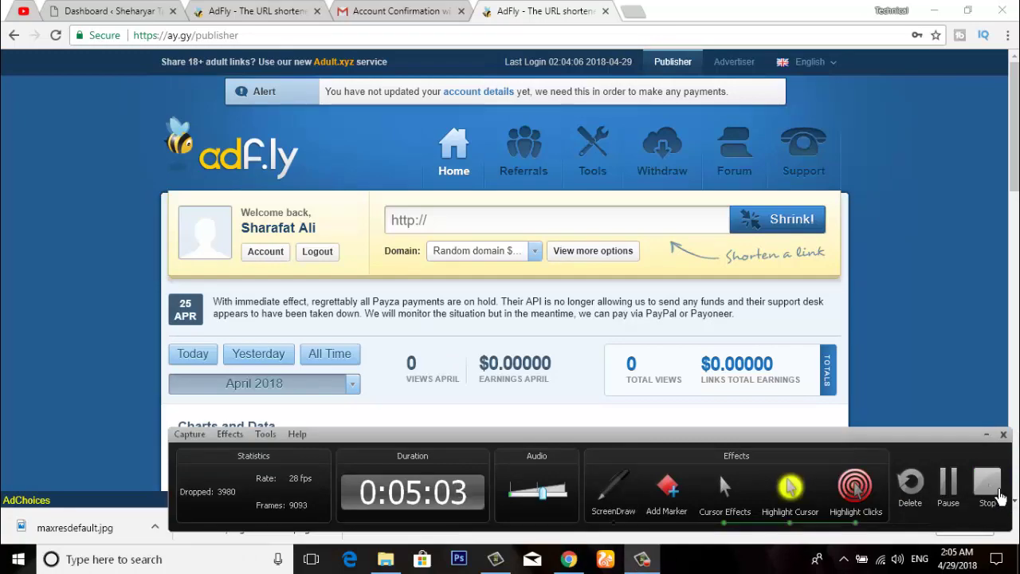
pyautogui.click(999, 495)
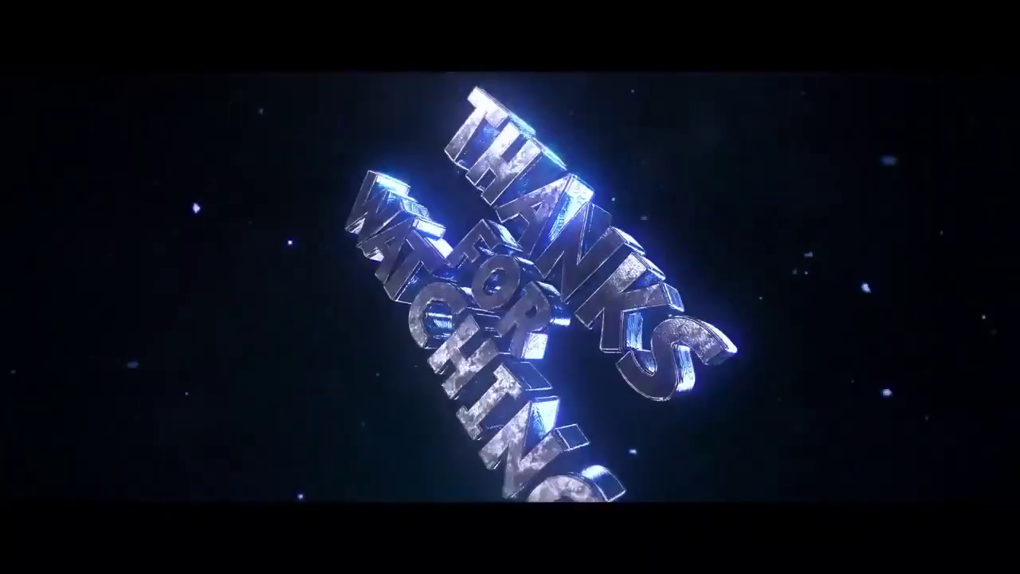